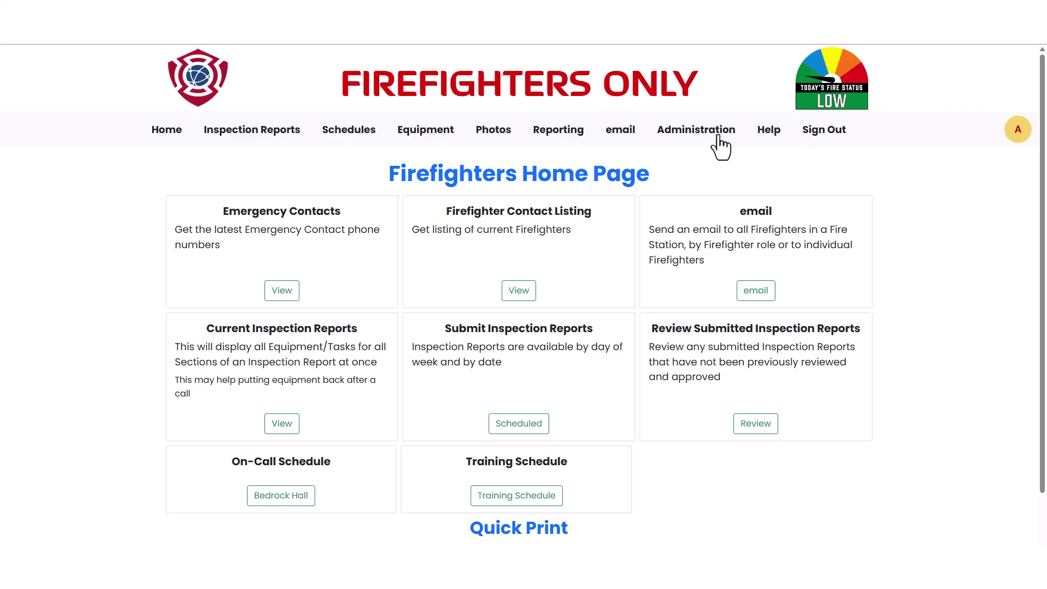
# Step: Open the administration's SOG/SOP listings and start adding a new document of type SOG
pyautogui.click(720, 146)
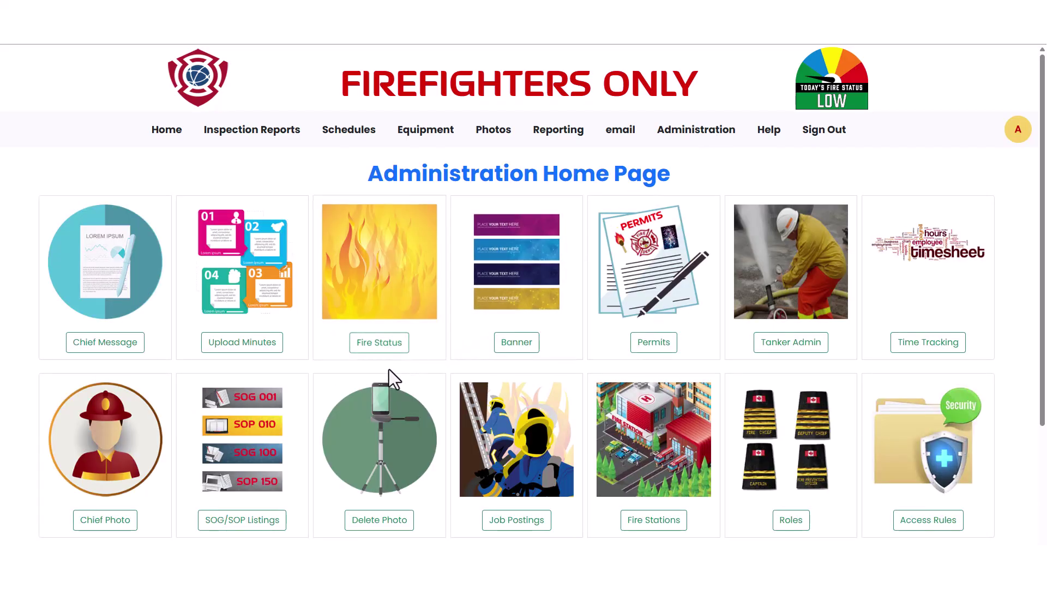
pyautogui.click(257, 526)
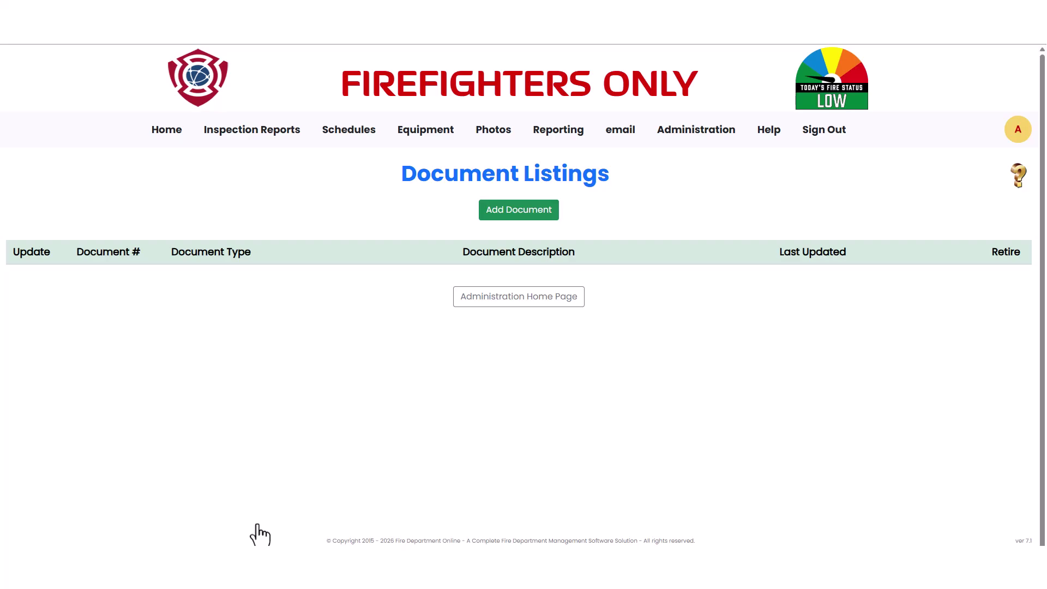
pyautogui.click(489, 216)
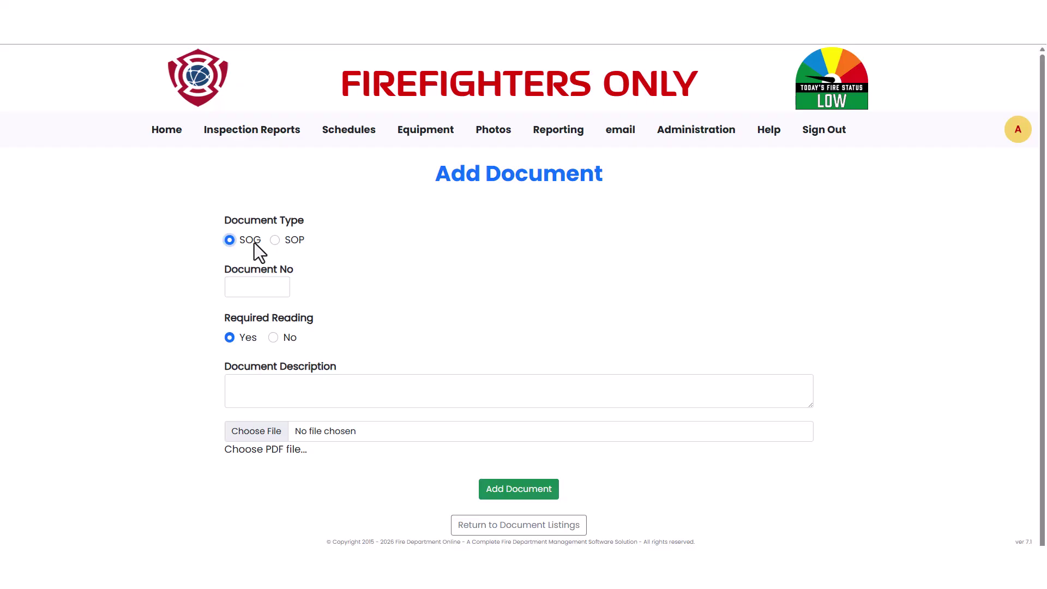
# Step: Set the new document's number to 0001 and its description to "Incident Command"
pyautogui.click(241, 287)
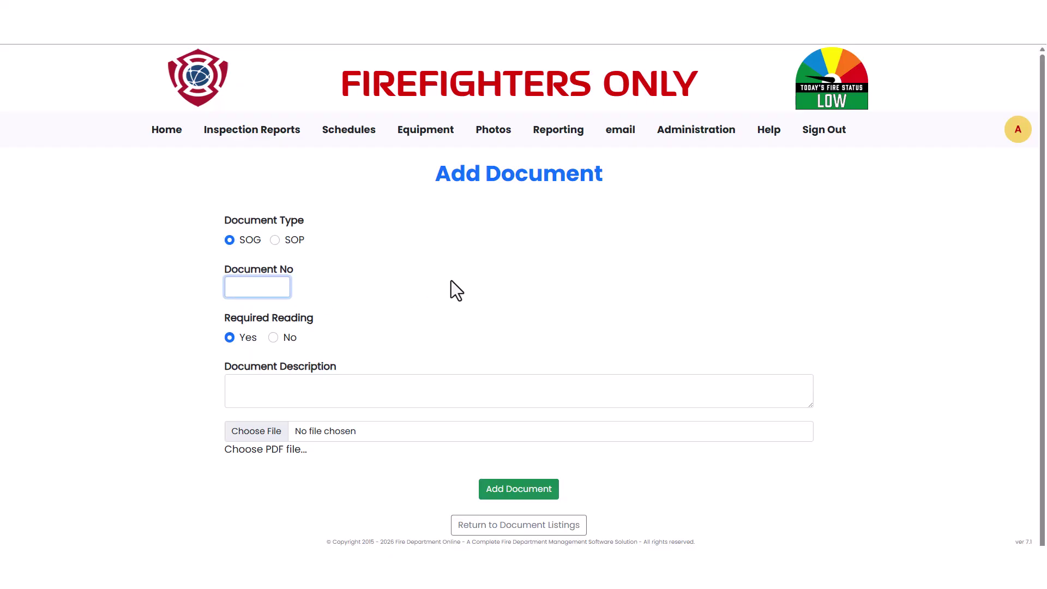
pyautogui.write('0001')
pyautogui.click(255, 381)
pyautogui.rightClick(255, 381)
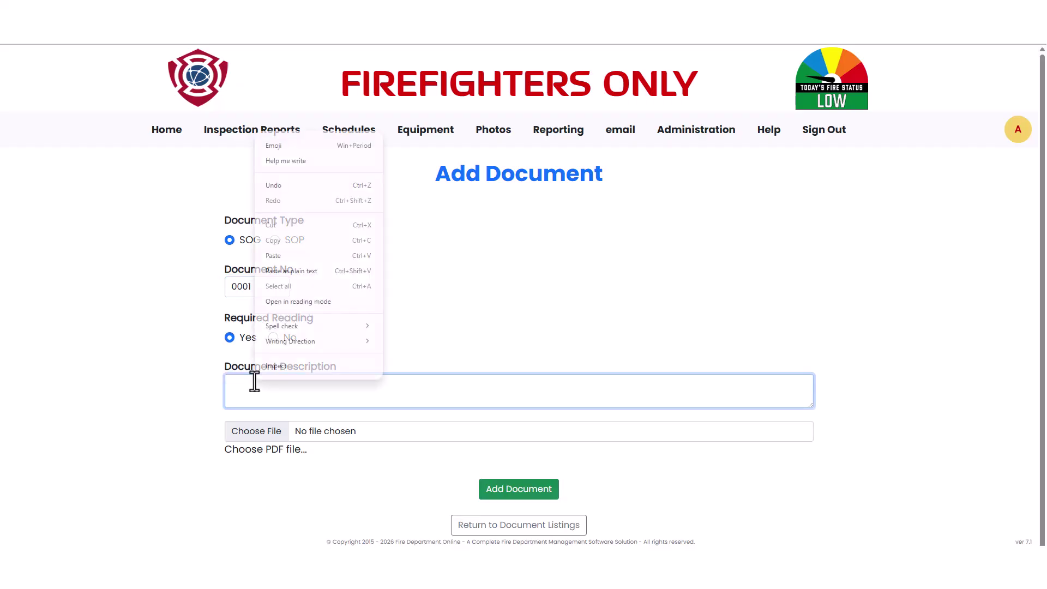
pyautogui.click(279, 258)
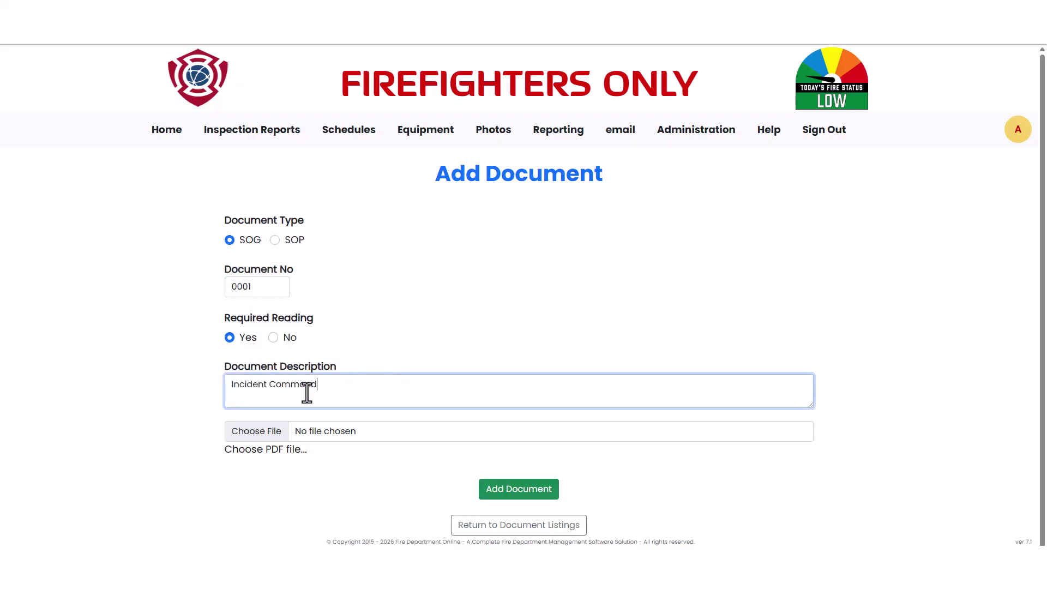
# Step: Attach 0001-SOG-Incident-Command.pdf to the new document entry and add the document
pyautogui.click(274, 433)
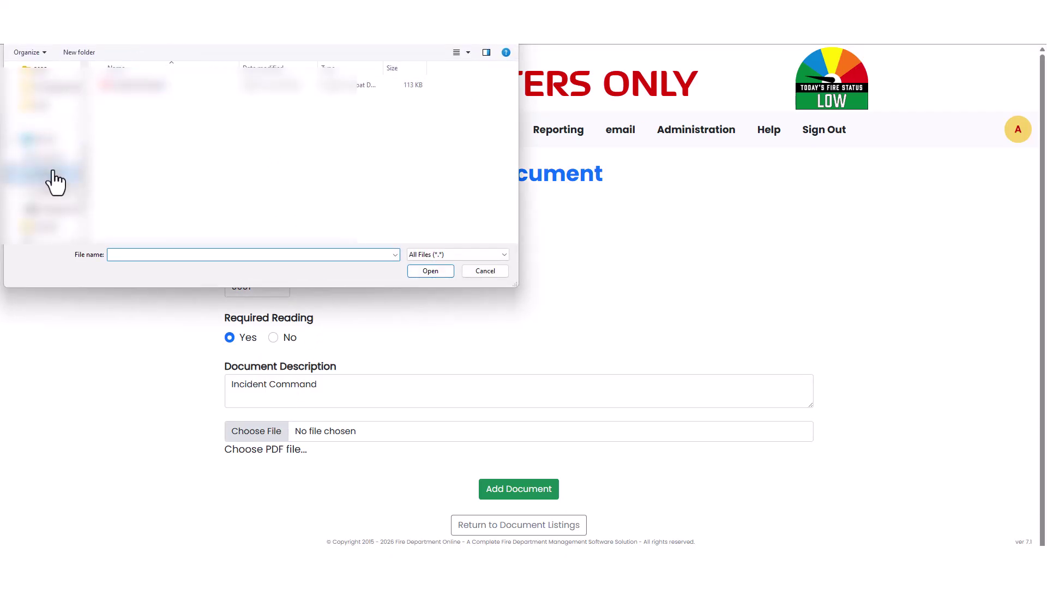
pyautogui.click(52, 88)
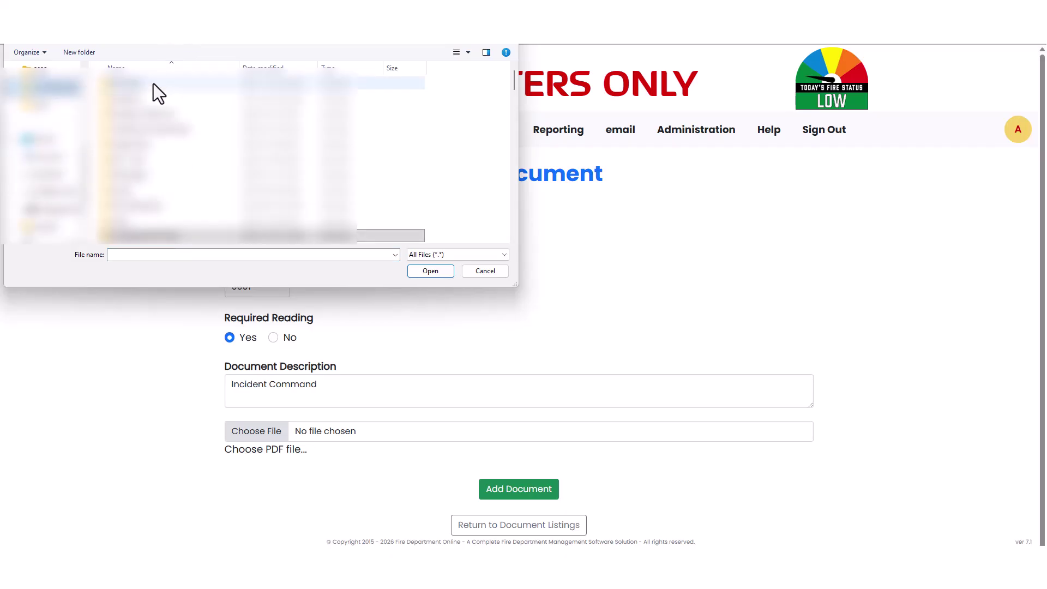
pyautogui.scroll(-2, 165, 125)
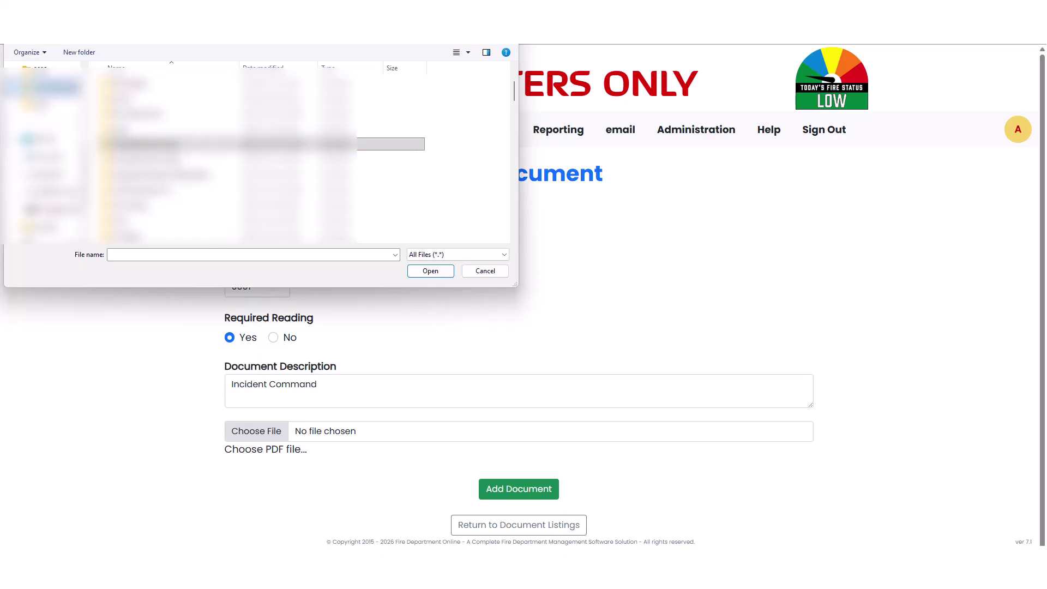
pyautogui.click(112, 225)
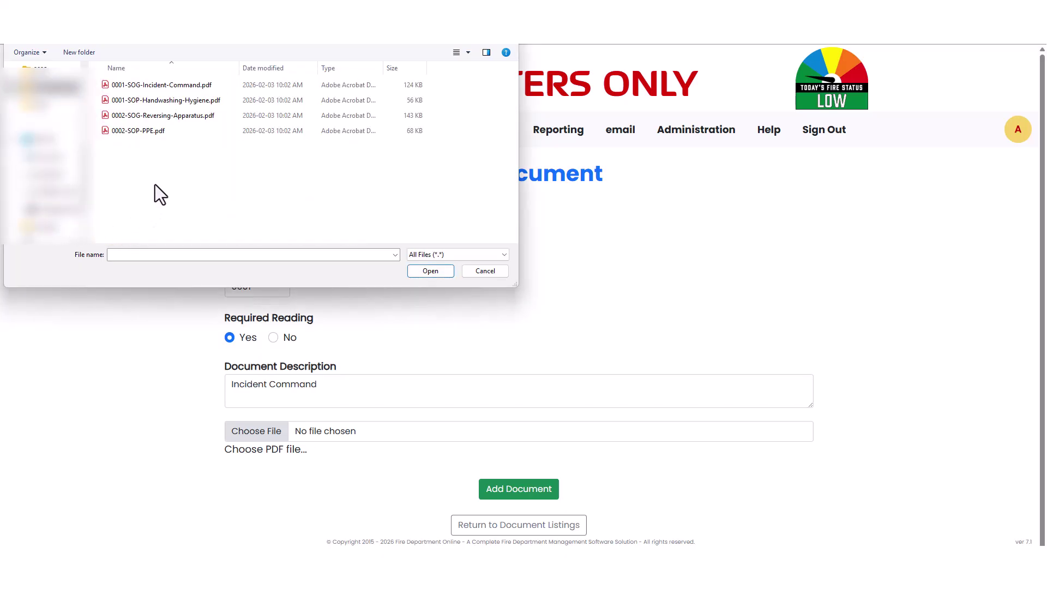
pyautogui.click(167, 85)
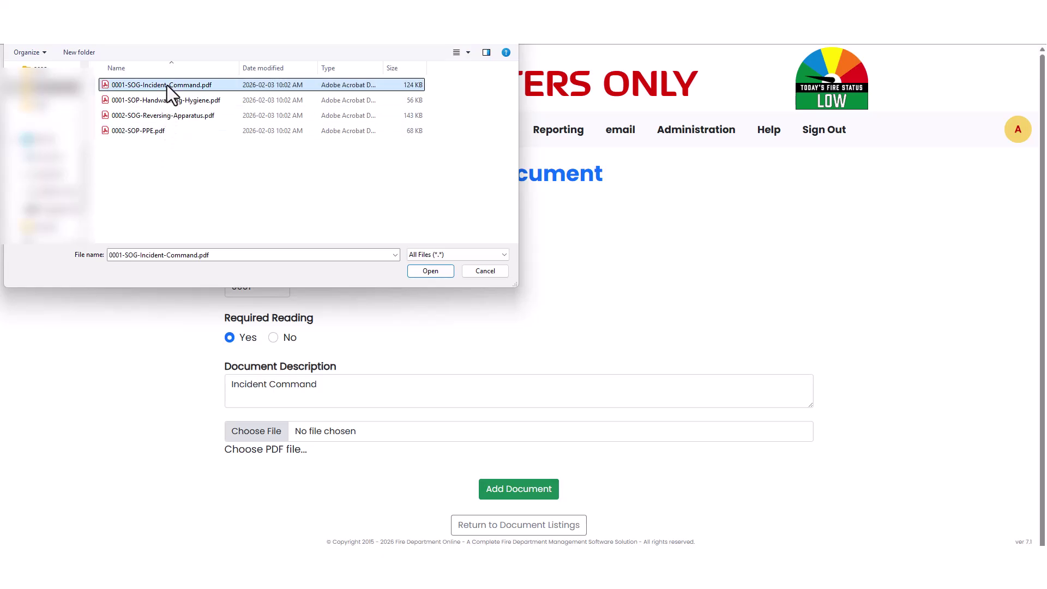
pyautogui.click(431, 271)
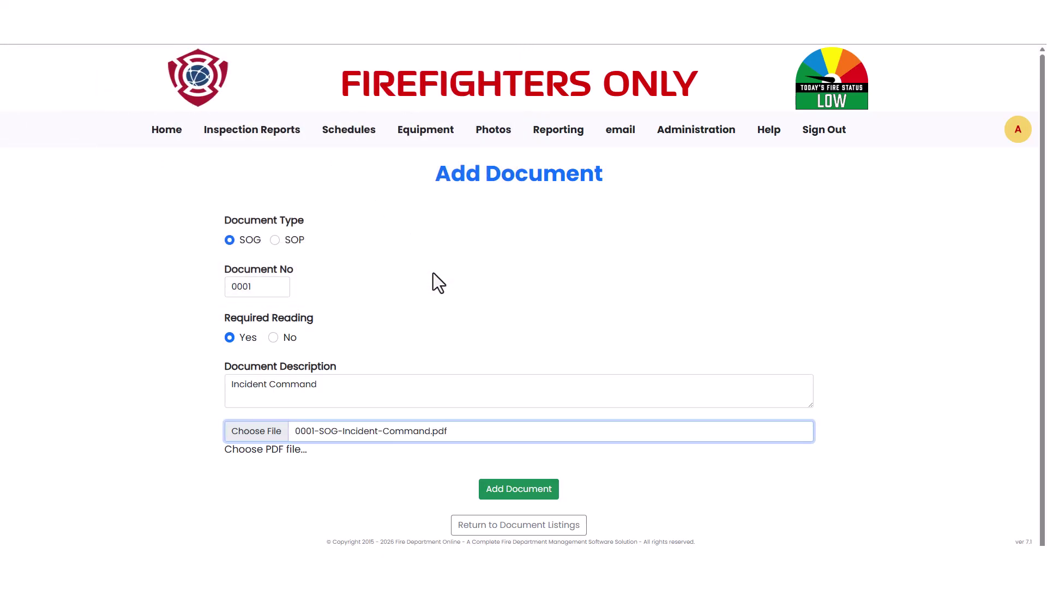
pyautogui.click(506, 493)
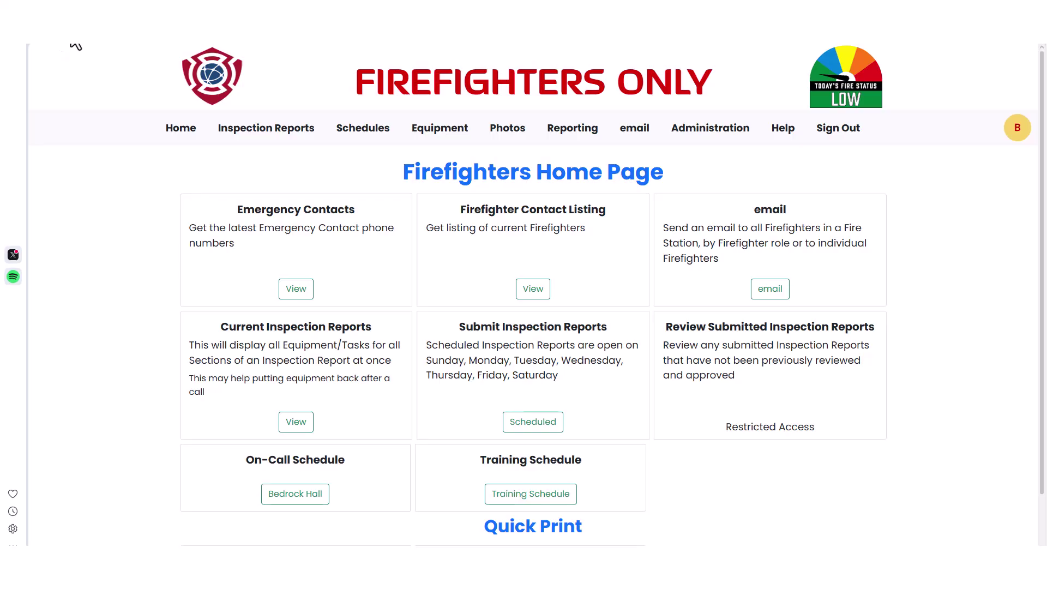
# Step: Refresh the firefighter's home page and open the list of outstanding SOG/SOPs from its notice
pyautogui.click(72, 45)
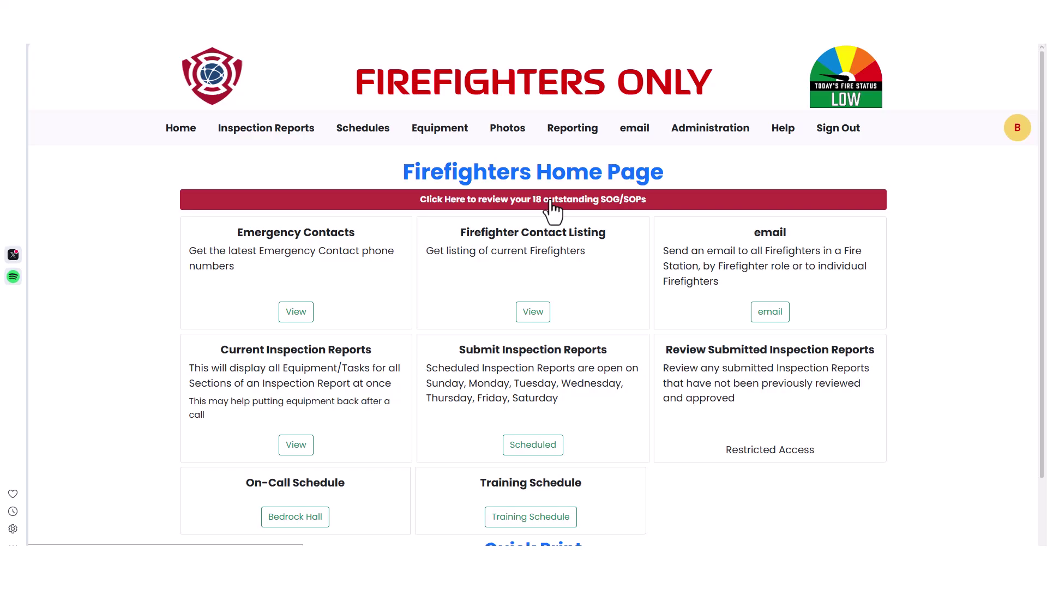
pyautogui.click(551, 202)
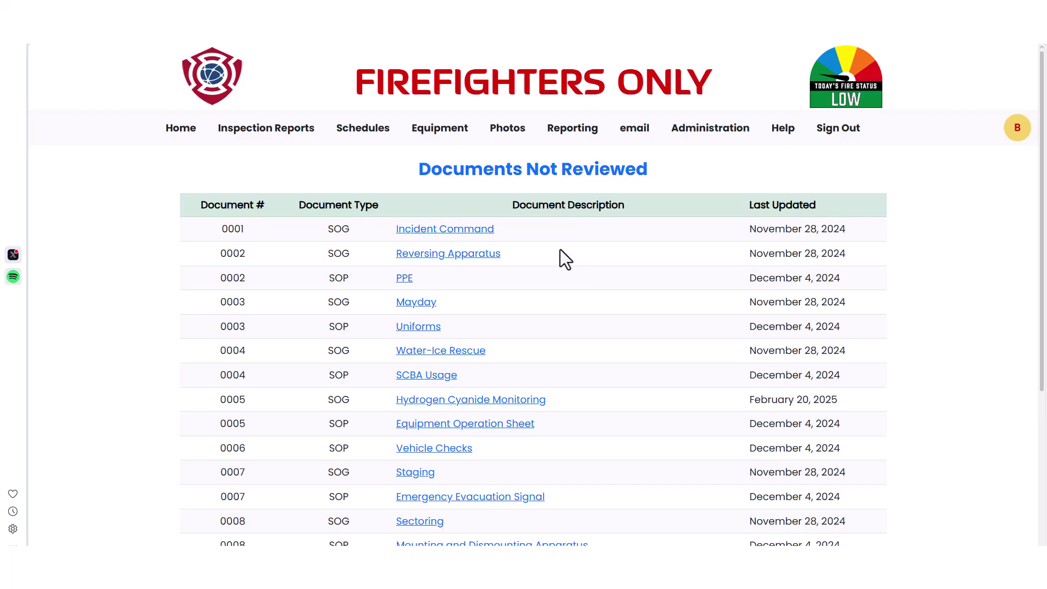
# Step: Open the SOG/SOPs list from the general reports and look through its not-reviewed and reviewed documents
pyautogui.click(254, 131)
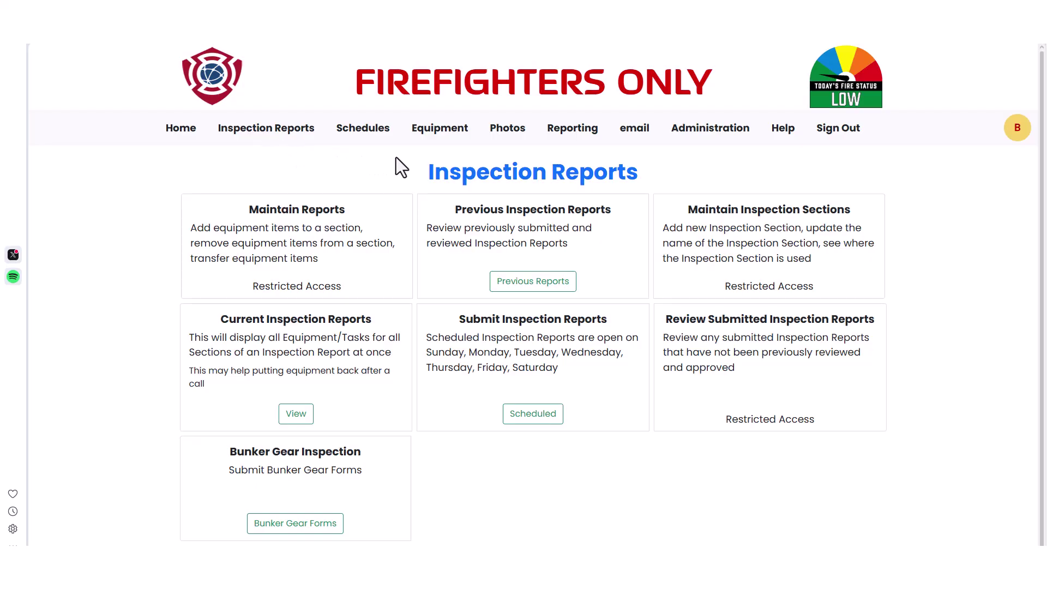
pyautogui.click(568, 134)
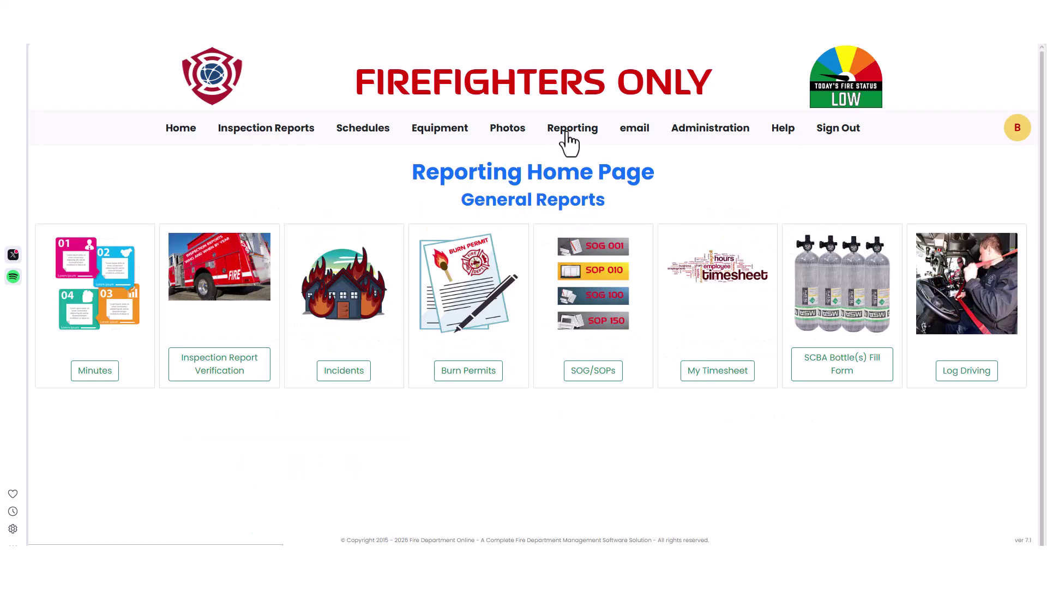
pyautogui.click(584, 381)
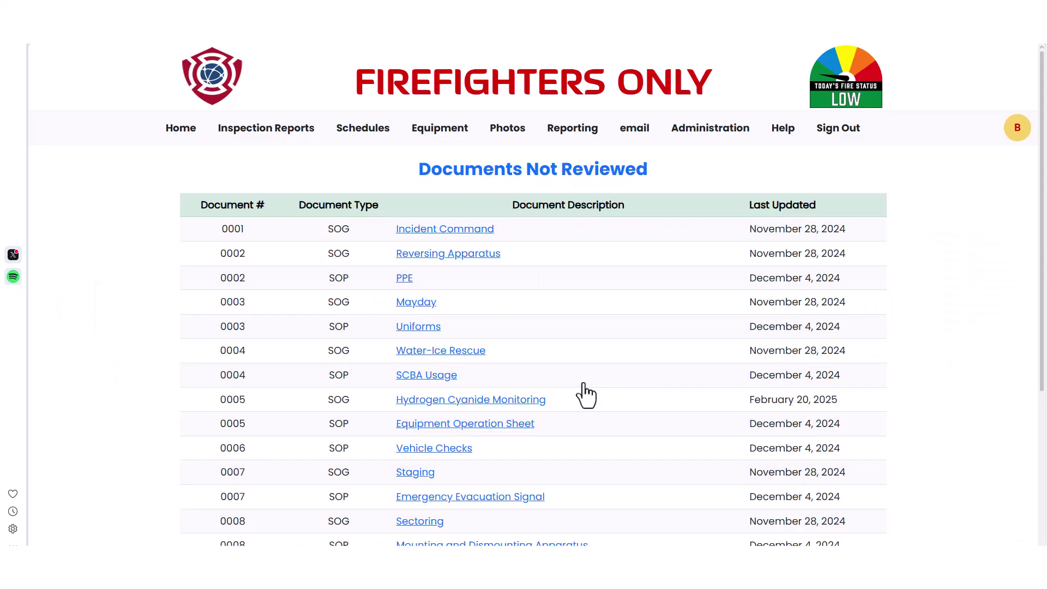
pyautogui.scroll(-3, 586, 395)
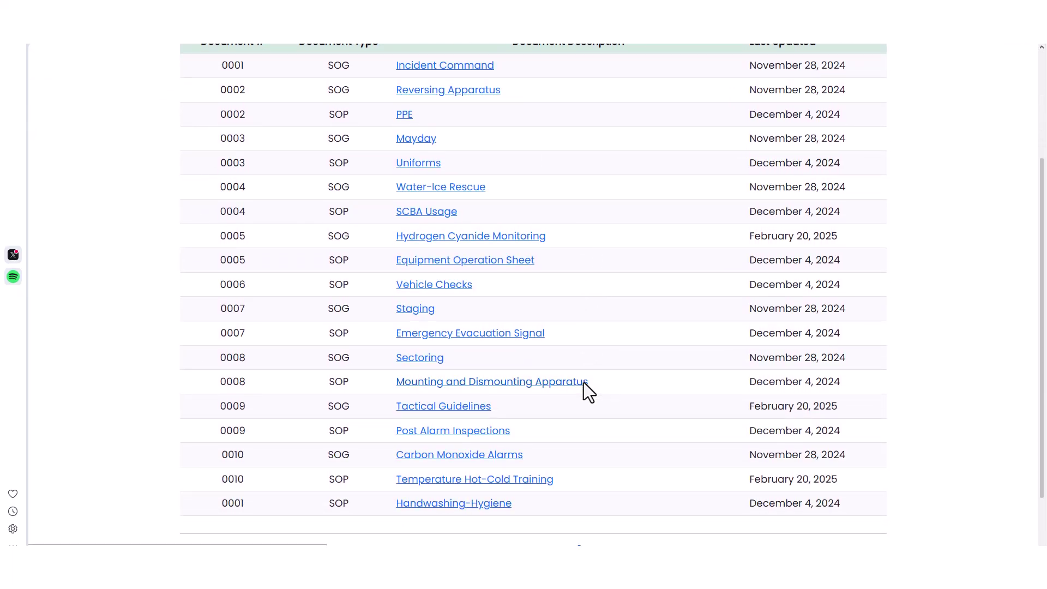
pyautogui.scroll(-2, 584, 382)
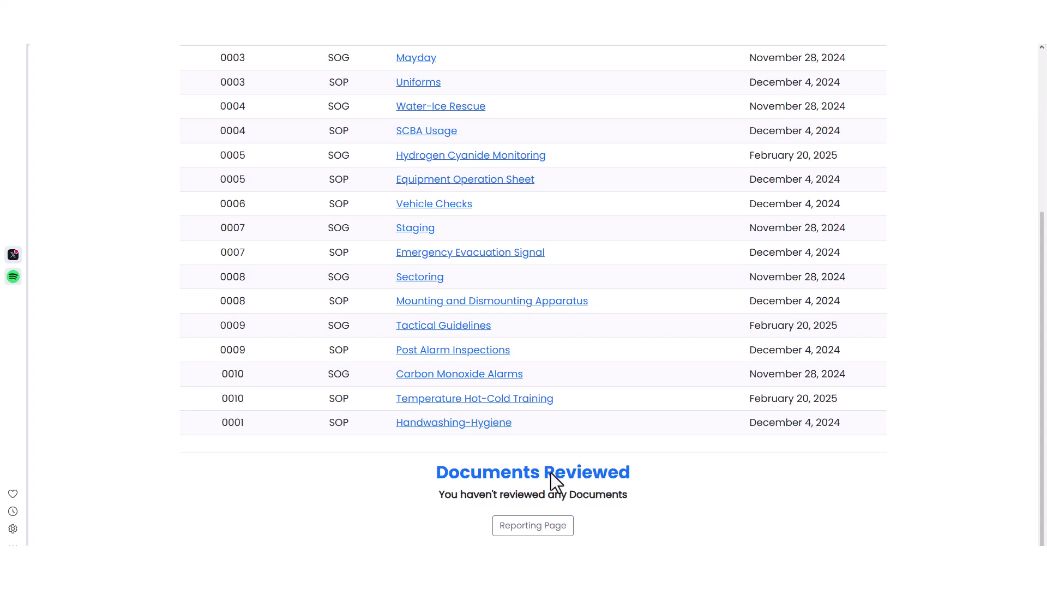
pyautogui.scroll(2, 551, 473)
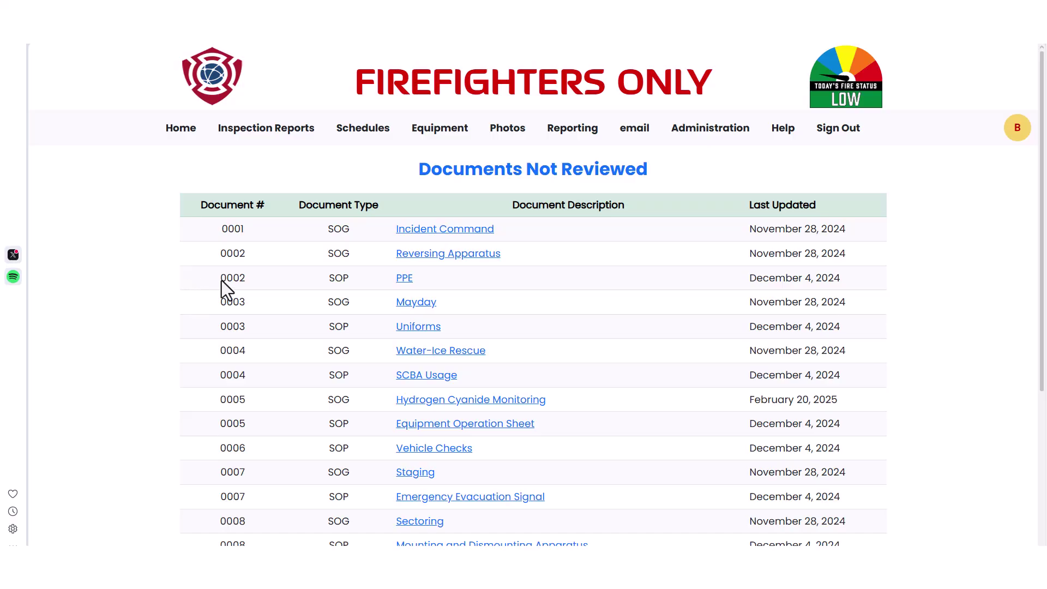
# Step: Open the unreviewed PPE document (SOP 0002), enlarge it and read through its first page
pyautogui.click(408, 281)
pyautogui.scroll(-3, 829, 289)
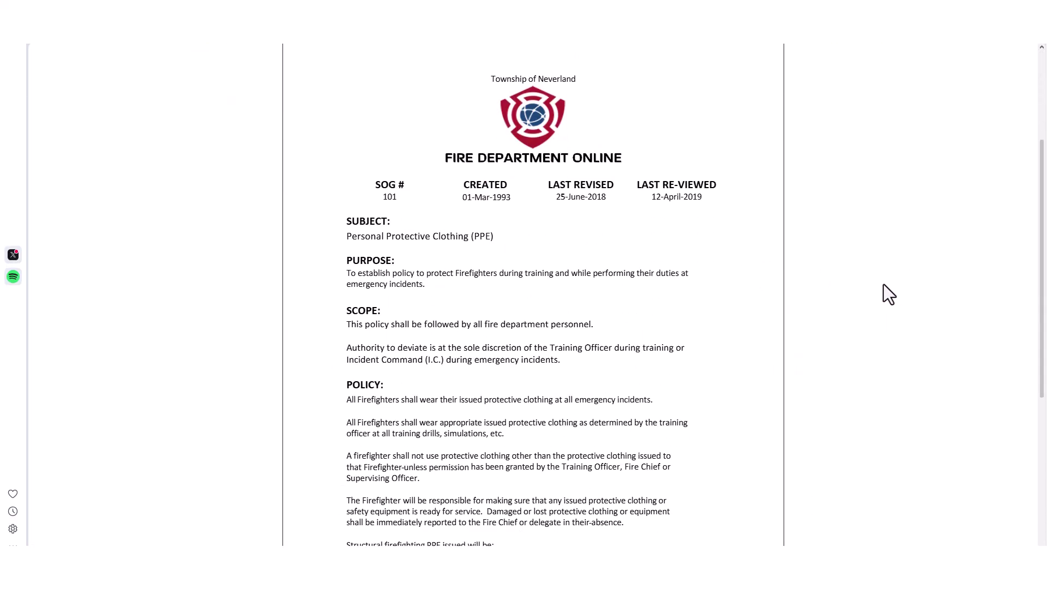
pyautogui.scroll(-5, 883, 285)
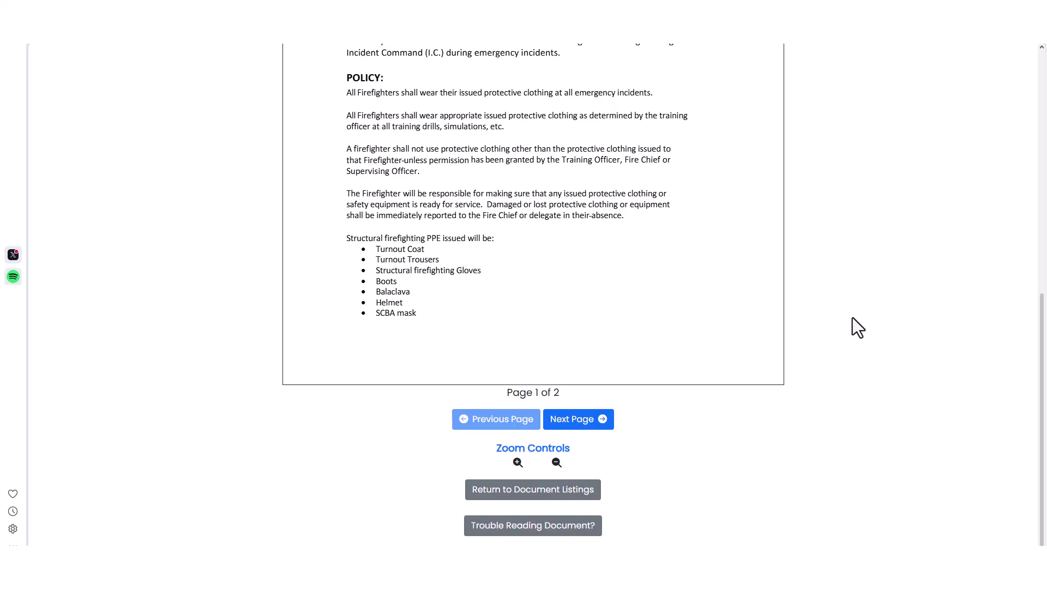
pyautogui.click(517, 462)
pyautogui.scroll(5, 516, 462)
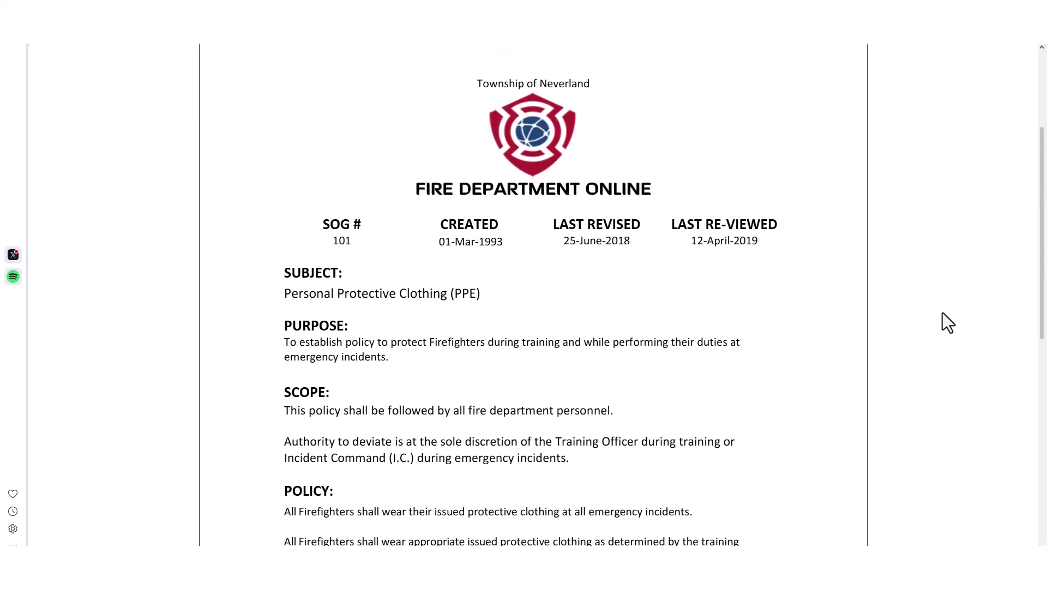
pyautogui.scroll(-4, 942, 312)
pyautogui.scroll(-5, 942, 313)
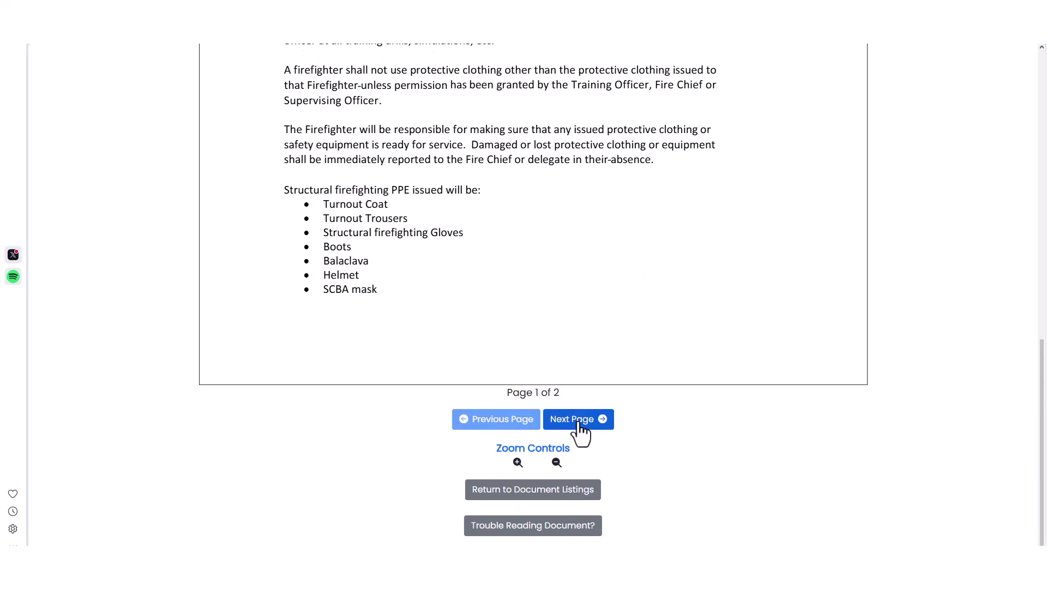
# Step: Go to page 2 of the PPE document, read it to the end and reduce the magnification again
pyautogui.click(578, 420)
pyautogui.scroll(10, 580, 430)
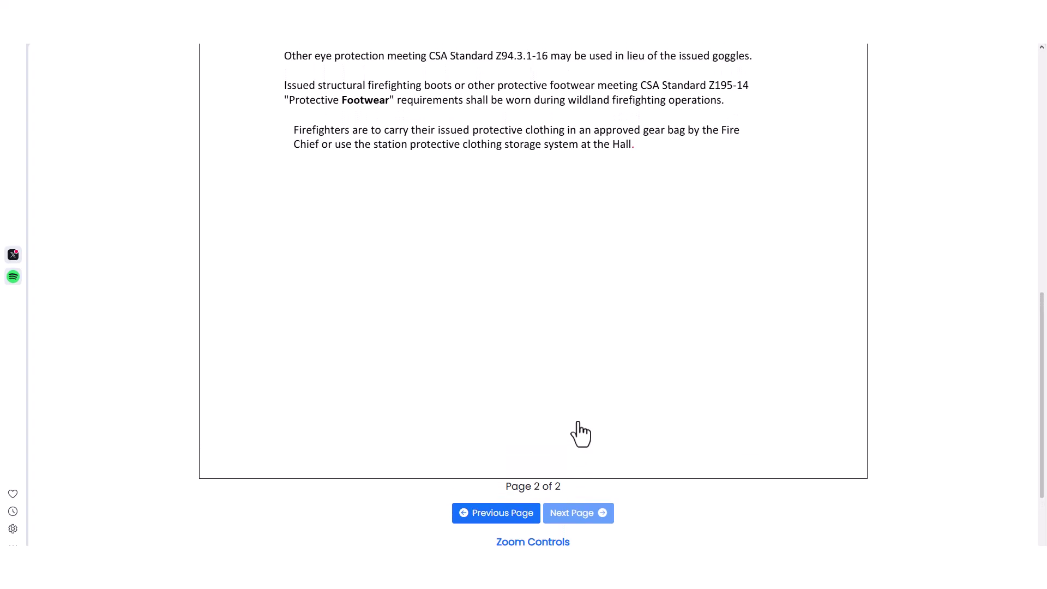
pyautogui.scroll(-3, 946, 358)
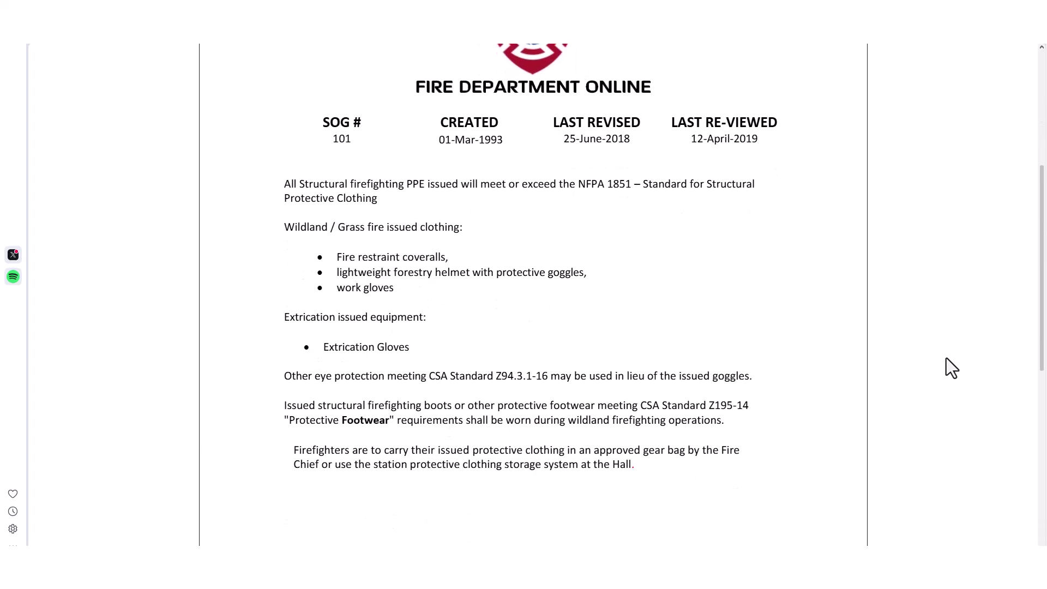
pyautogui.scroll(-7, 945, 359)
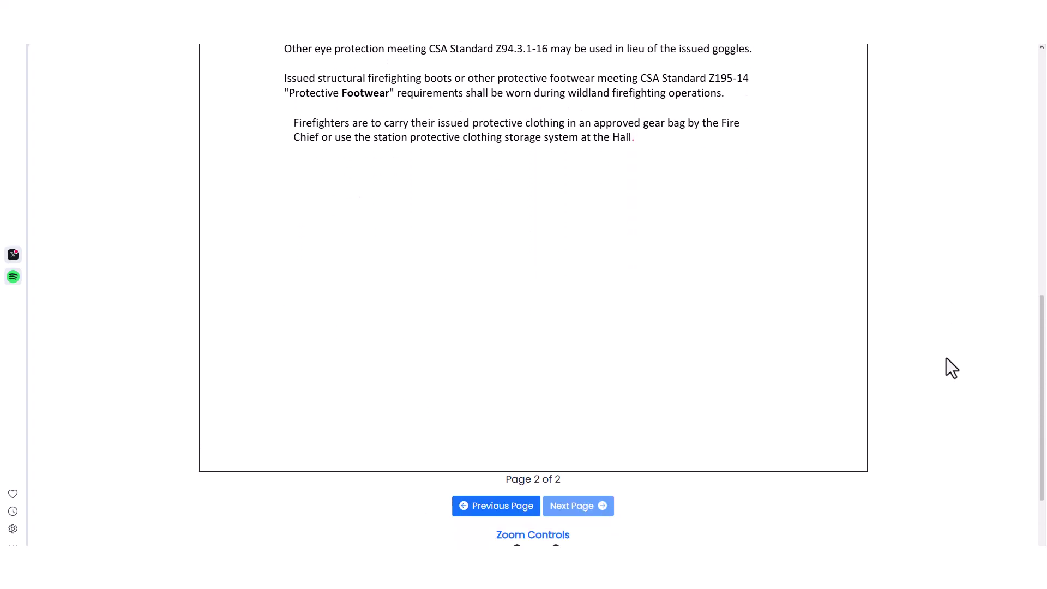
pyautogui.click(557, 440)
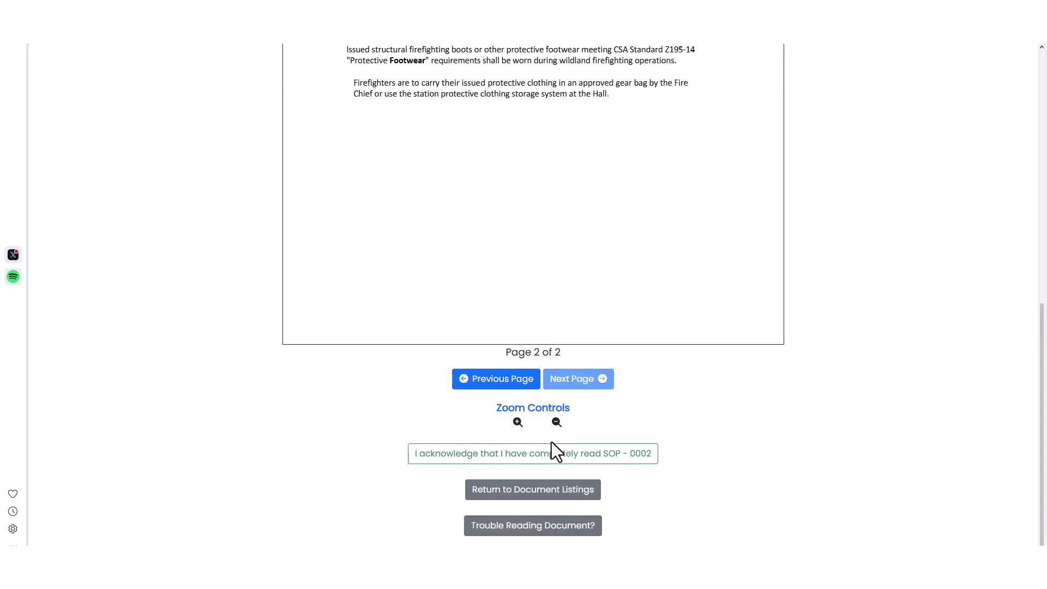
pyautogui.scroll(5, 766, 380)
pyautogui.scroll(-4, 767, 381)
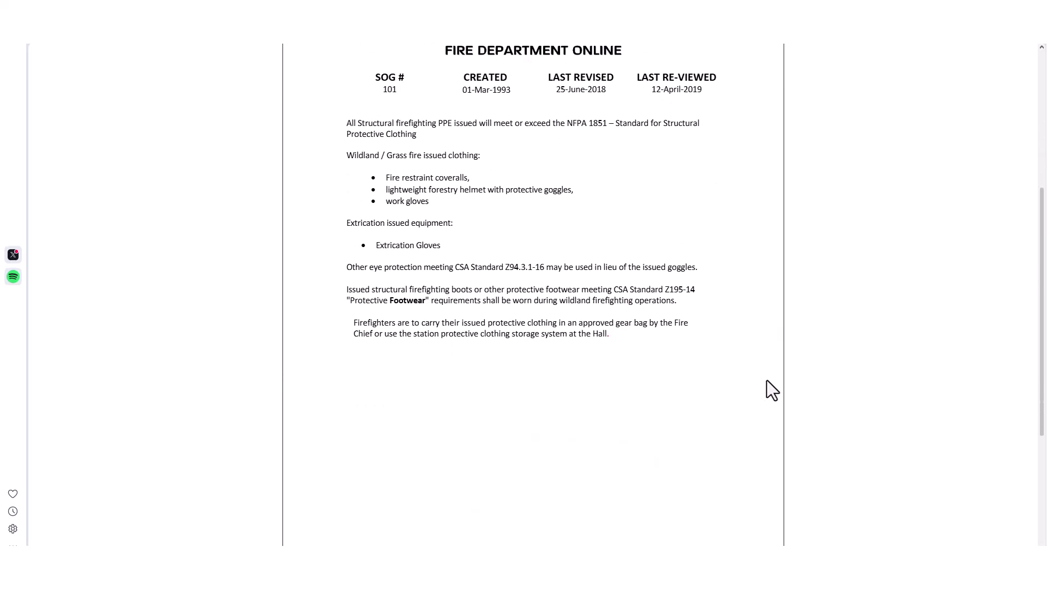
pyautogui.scroll(-2, 766, 380)
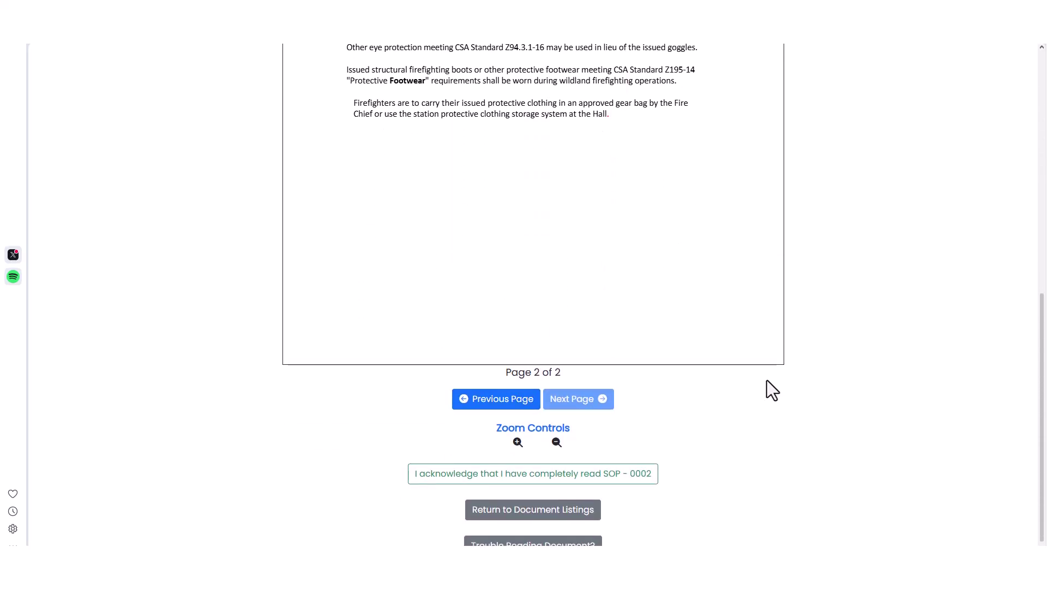
pyautogui.scroll(-1, 766, 380)
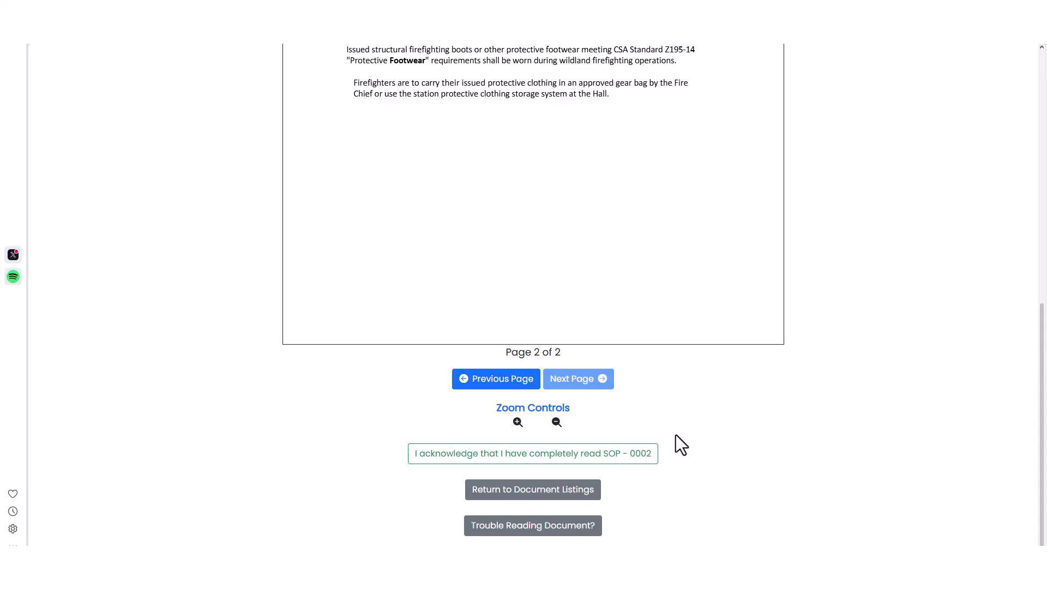
# Step: Acknowledge having completely read SOP - 0002 and check the Documents Reviewed list for it
pyautogui.click(630, 463)
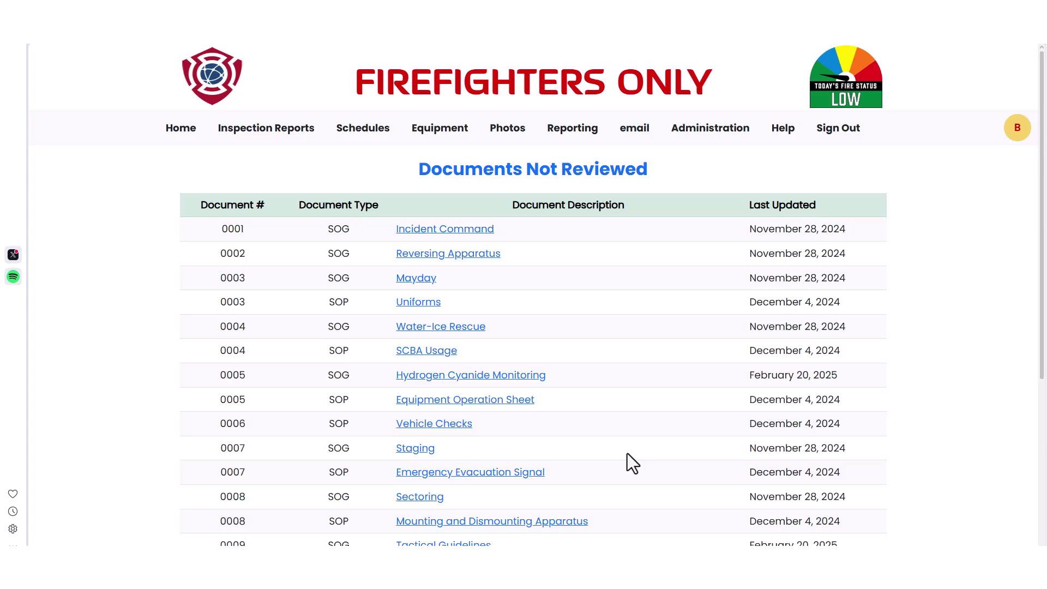
pyautogui.scroll(-3, 626, 453)
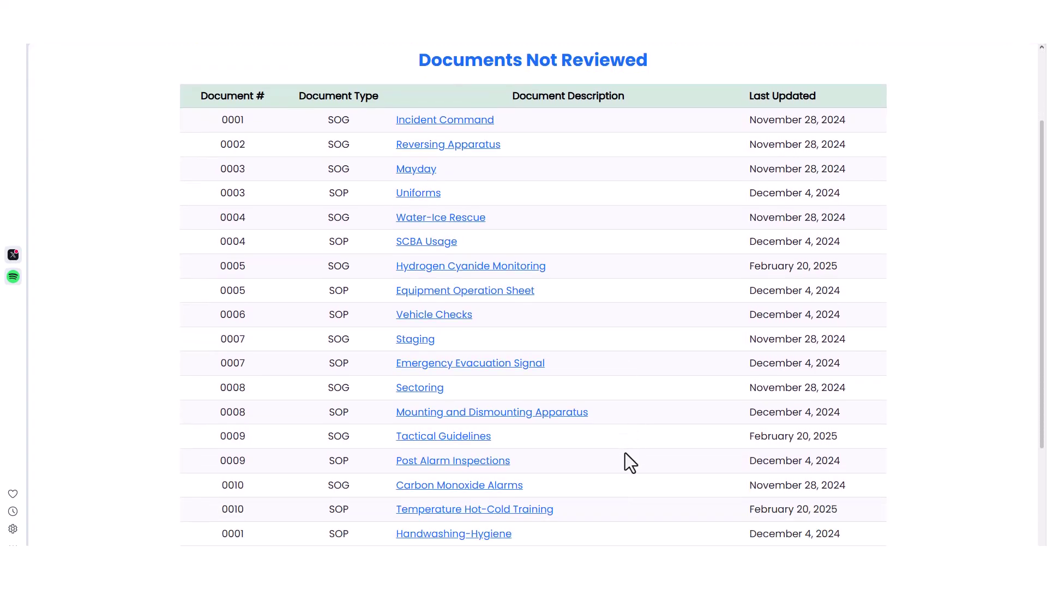
pyautogui.scroll(-2, 625, 452)
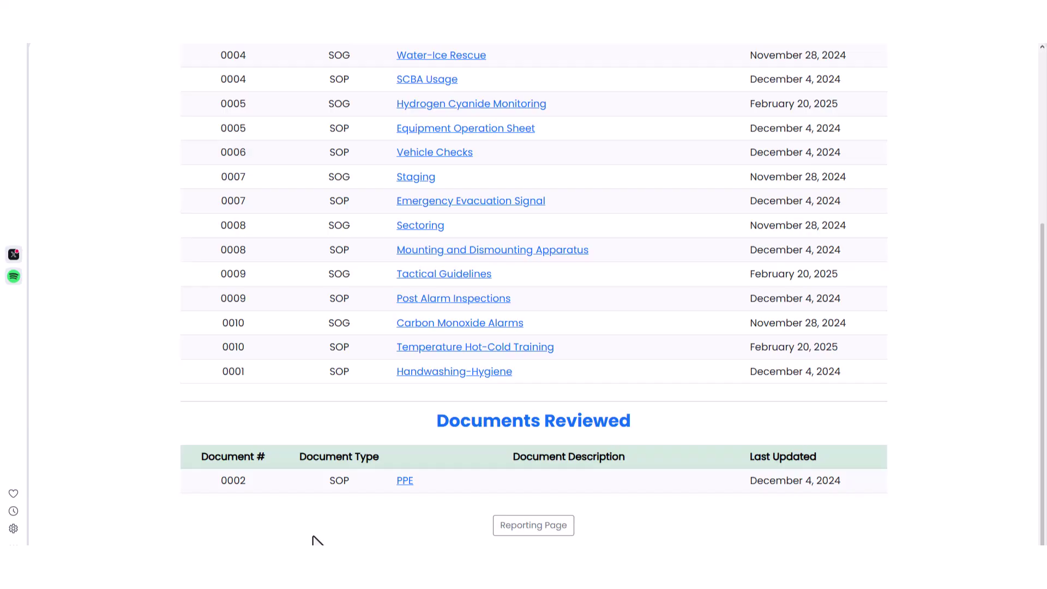
# Step: Leave the firefighter's reviewed documents list and return to the home page
pyautogui.scroll(5, 312, 536)
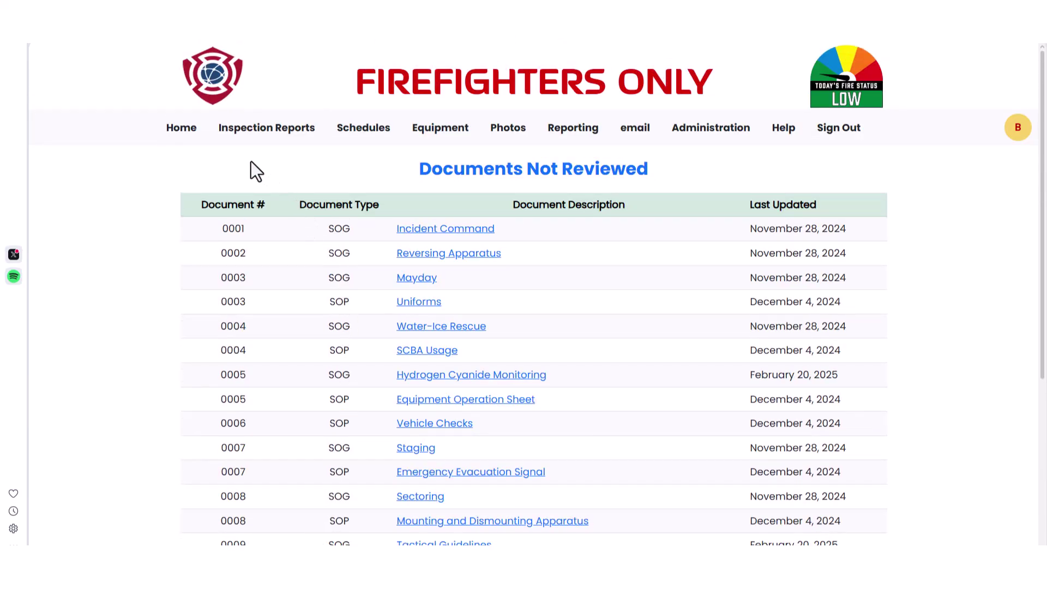
pyautogui.click(180, 131)
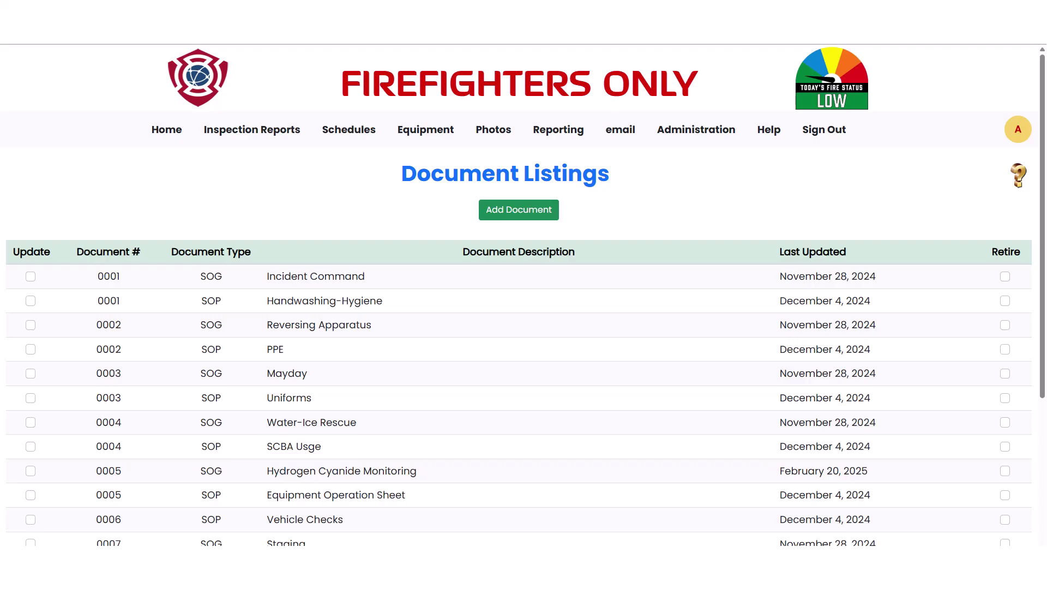
# Step: As administrator, correct the description of SOP 0004 to "SCBA Usage", save the update and check the firefighter's document review lists
pyautogui.click(31, 451)
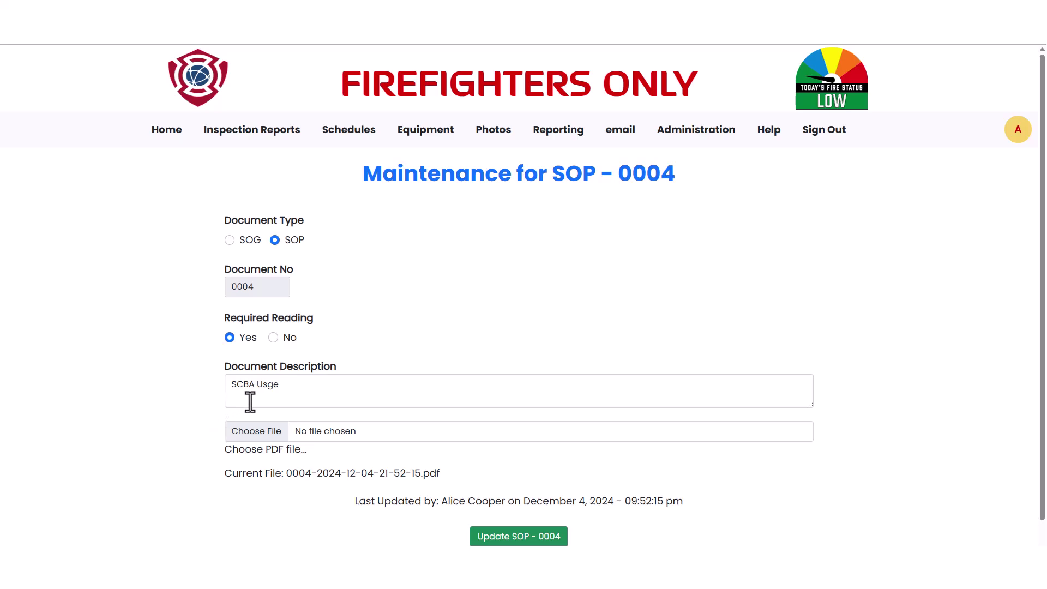
pyautogui.click(267, 385)
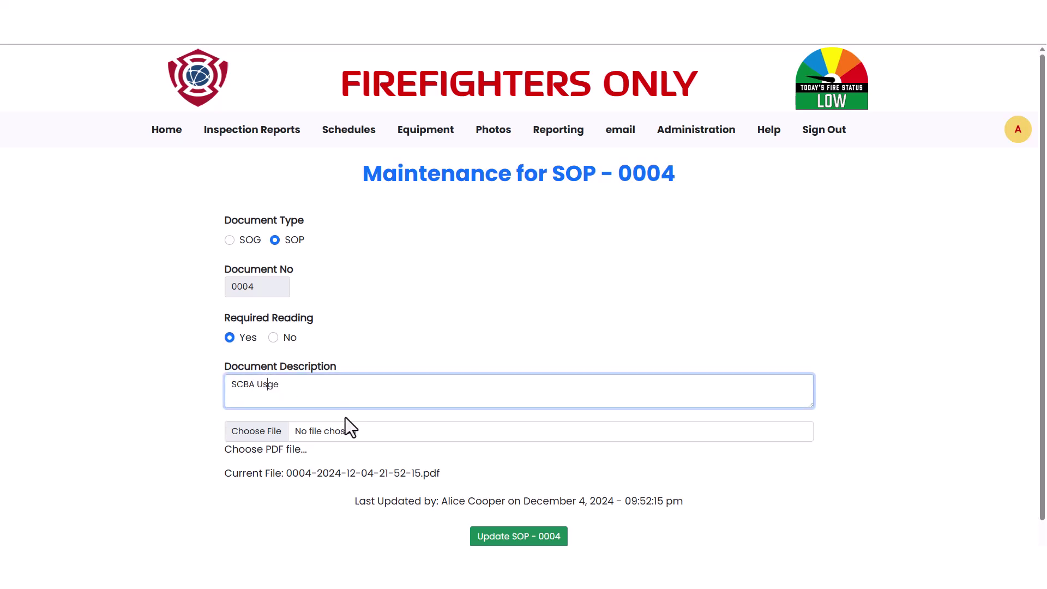
pyautogui.write('a')
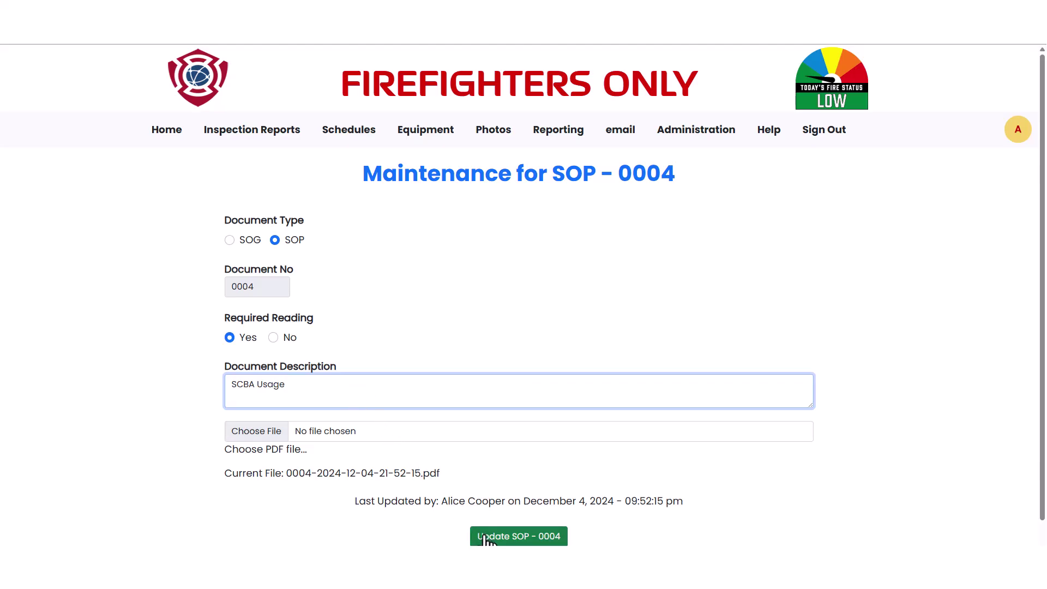
pyautogui.scroll(-1, 487, 540)
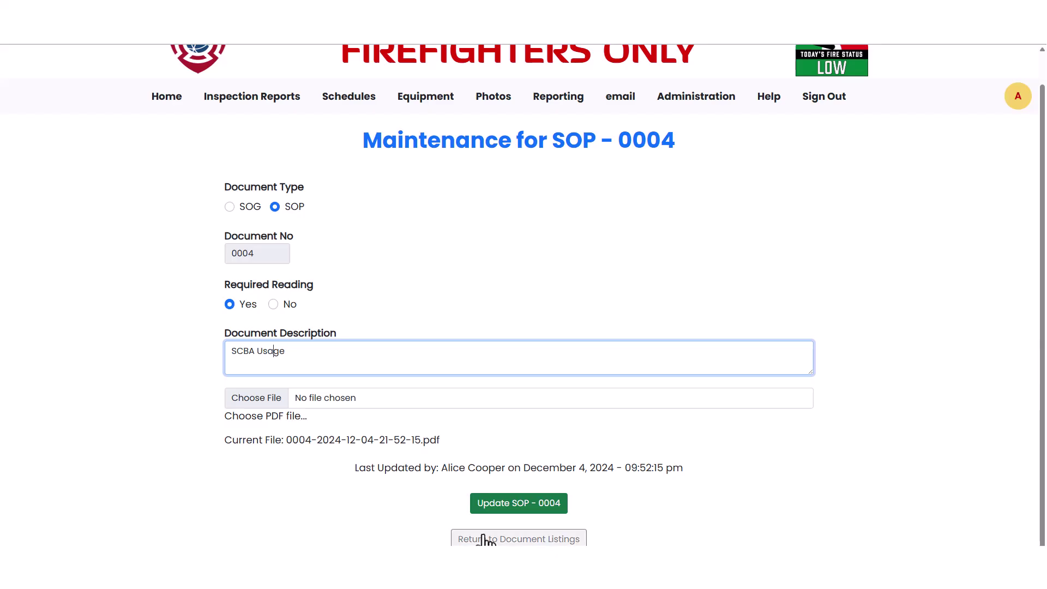
pyautogui.click(494, 504)
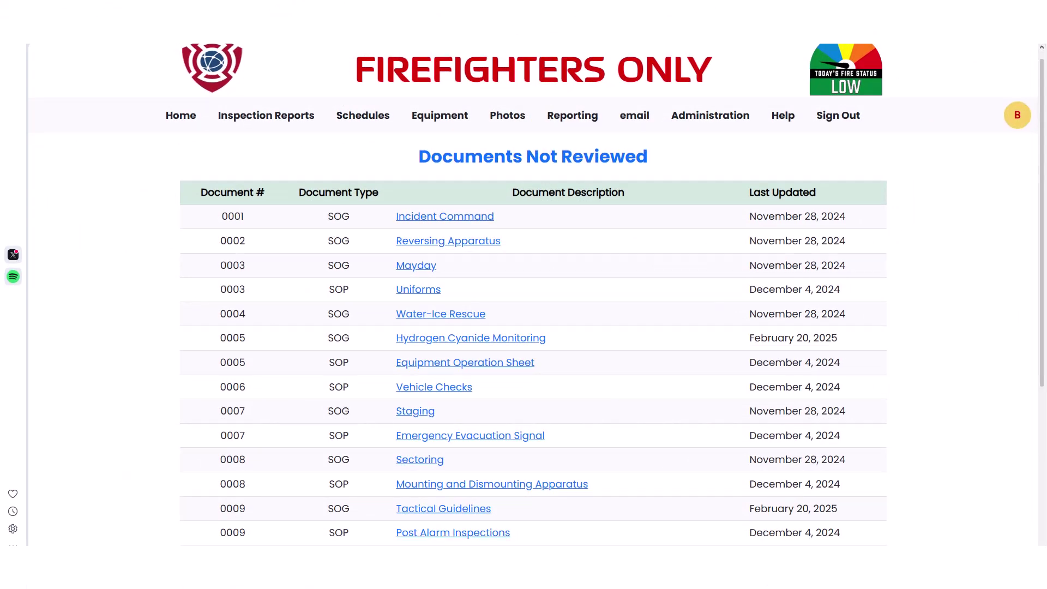
pyautogui.scroll(-5, 523, 294)
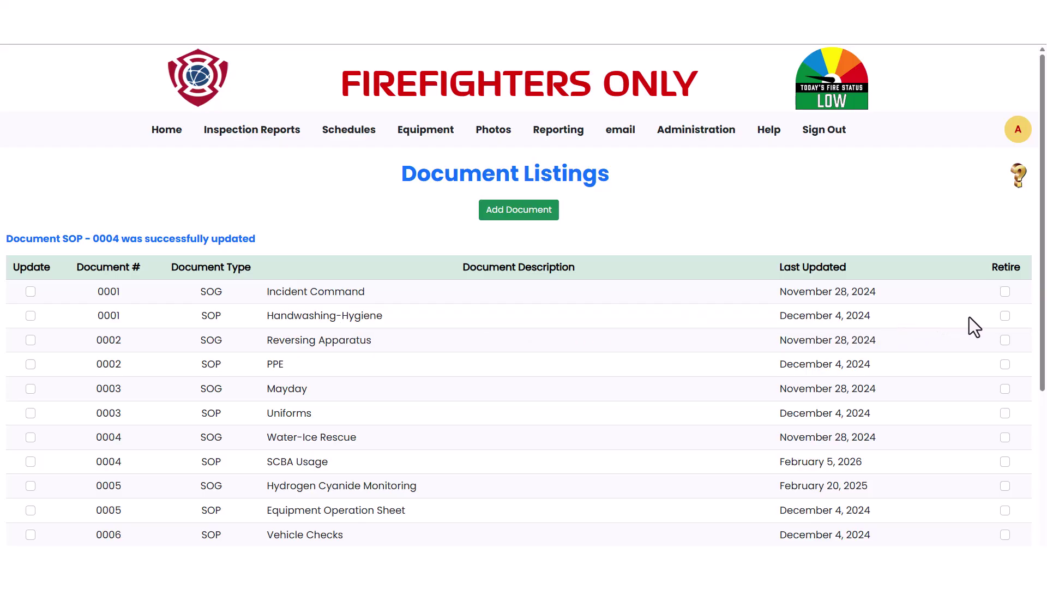
# Step: Retire the Handwashing-Hygiene document (SOP 0001) from the administrator's document listings
pyautogui.click(1005, 315)
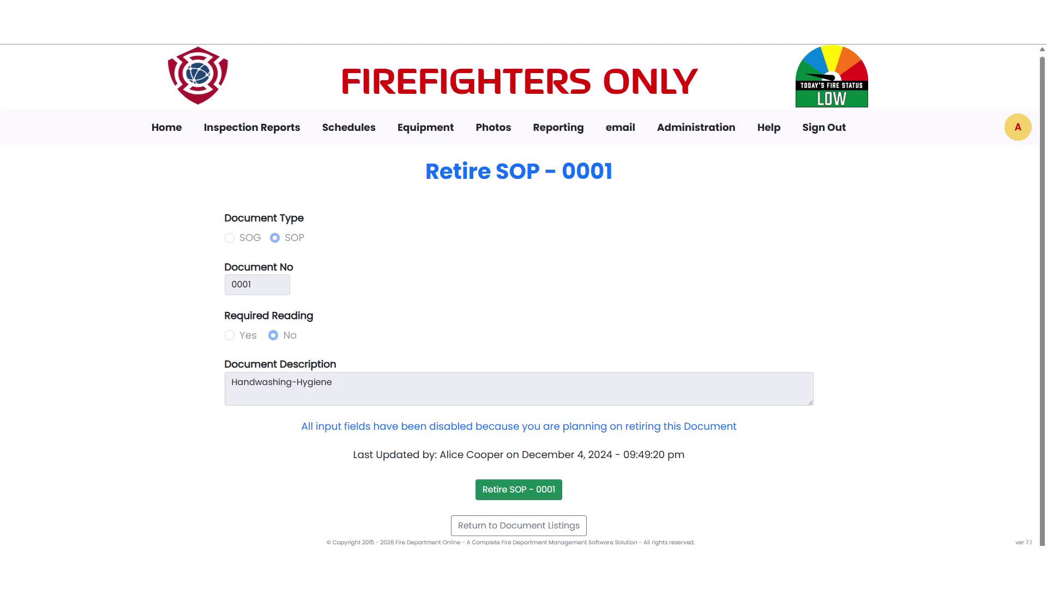
pyautogui.click(541, 492)
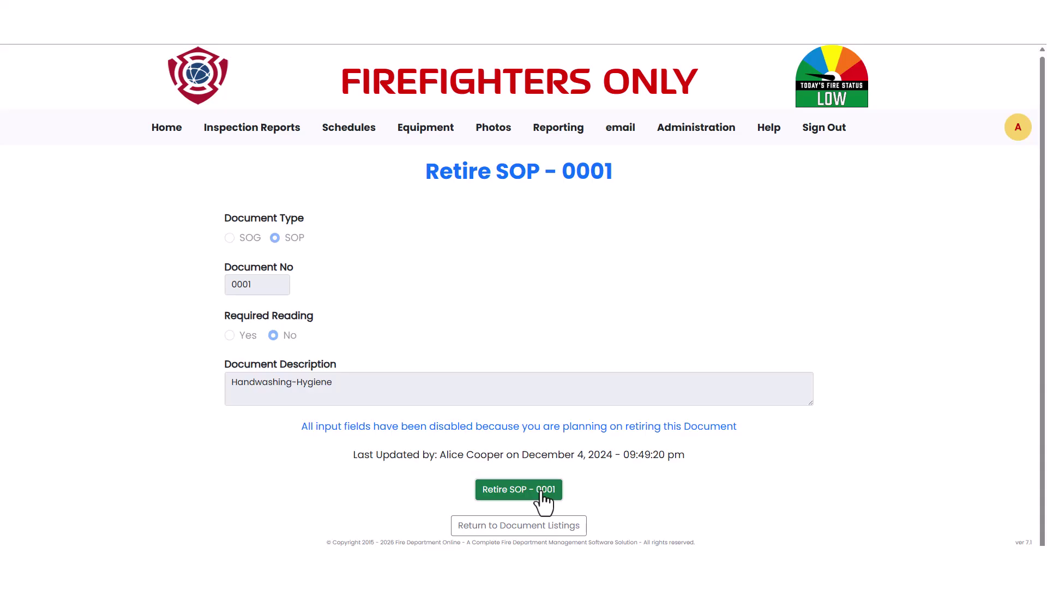